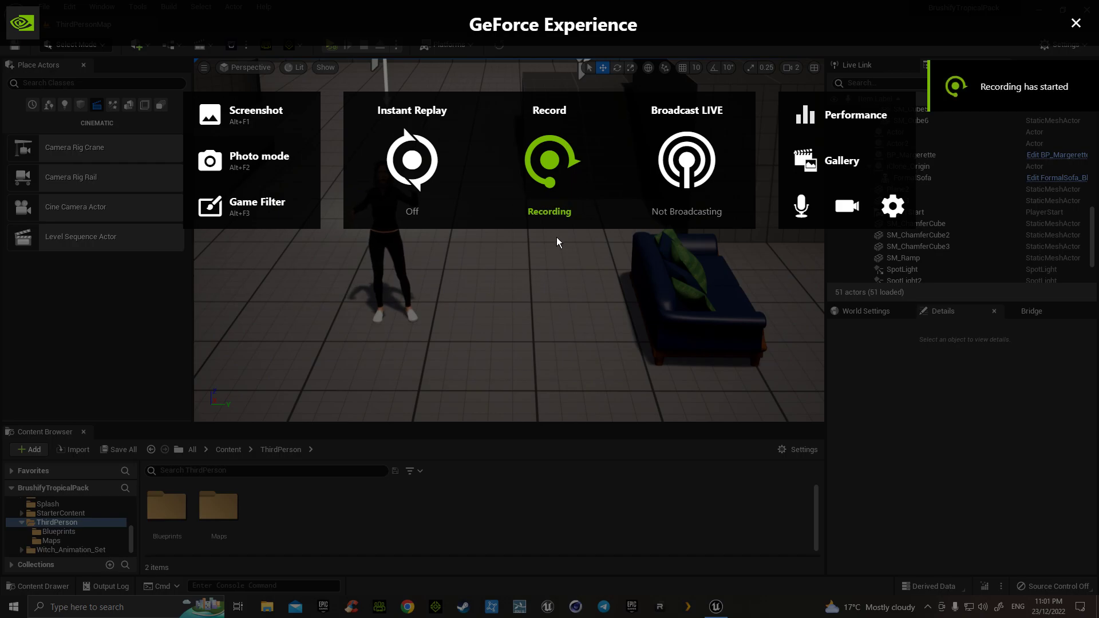
Dismiss the recorder overlay and bring the viewport down to centre on the animated woman
{"action": "left_click", "coordinate": [557, 238]}
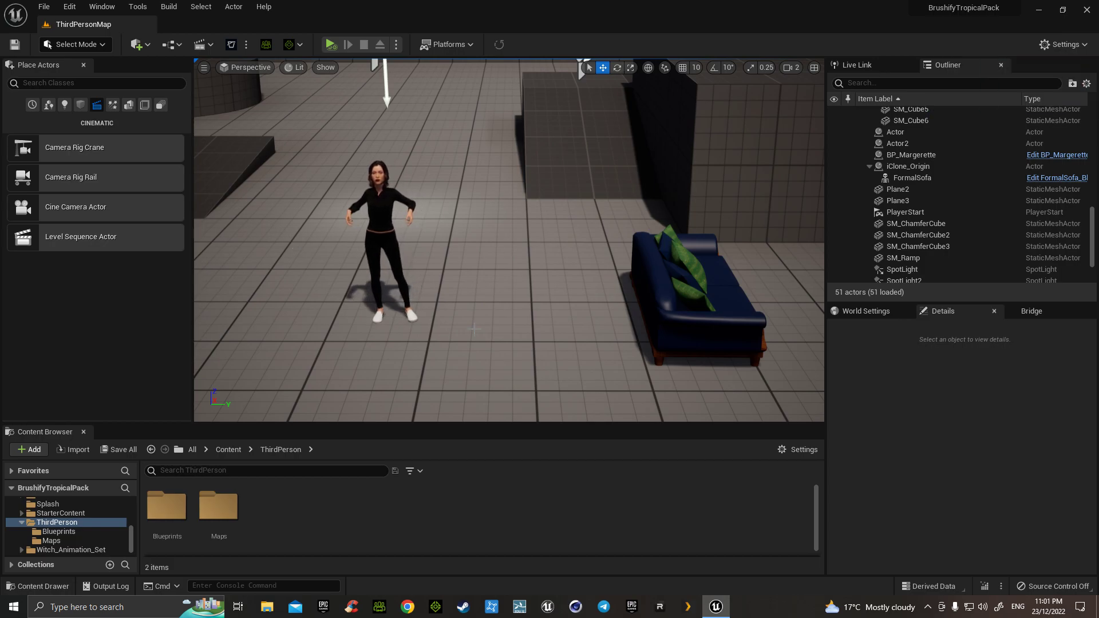
{"action": "right_click_drag", "start_coordinate": [483, 328], "coordinate": [505, 345]}
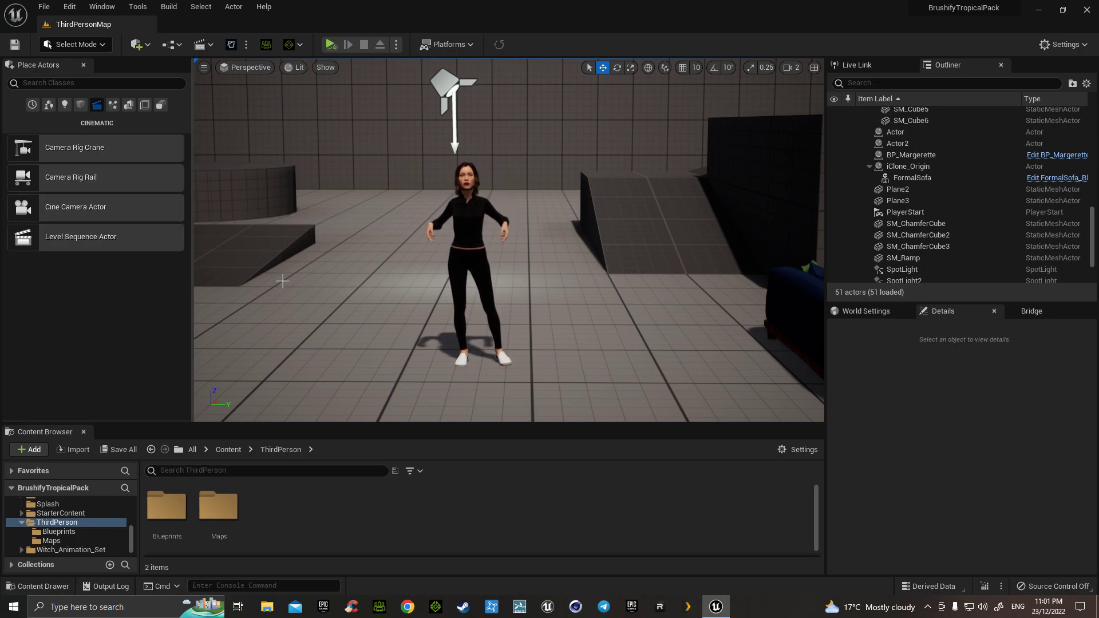
{"action": "mouse_move", "coordinate": [659, 128]}
{"action": "right_mouse_down"}
{"action": "mouse_move", "coordinate": [705, 129]}
{"action": "mouse_move", "coordinate": [647, 130]}
{"action": "right_mouse_up"}
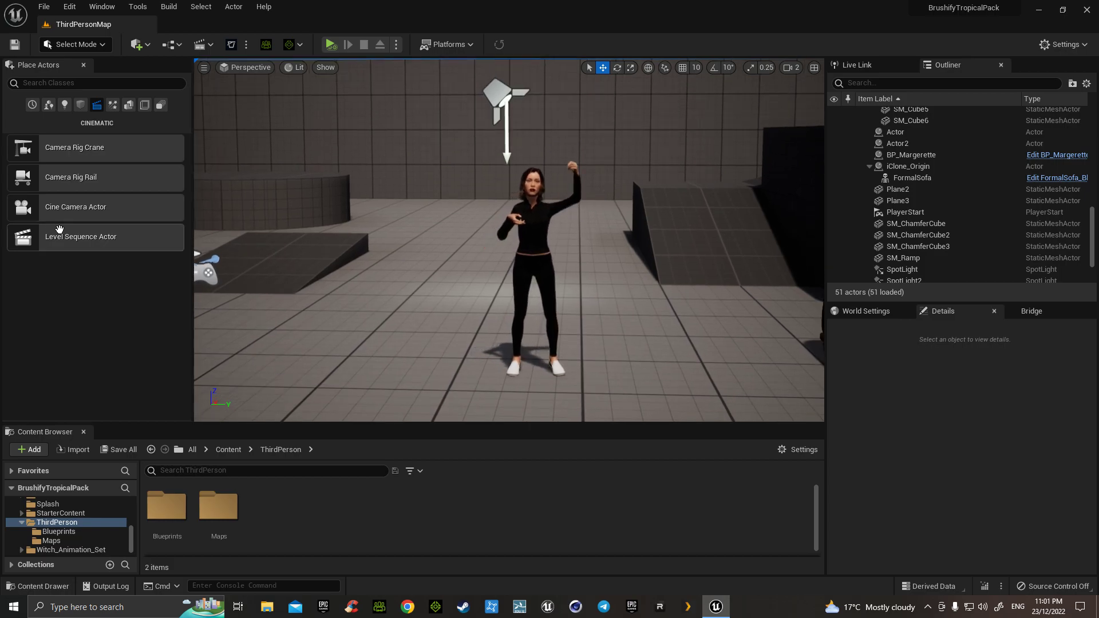
Place a Cine Camera Actor in front of the character and raise it to about Z 84.38
{"action": "left_click_drag", "start_coordinate": [45, 209], "coordinate": [433, 396]}
{"action": "left_click_drag", "start_coordinate": [436, 358], "coordinate": [422, 242]}
{"action": "left_click_drag", "start_coordinate": [622, 381], "coordinate": [466, 305]}
Move the cine camera to about Y 1357 and Z 133.98 so its preview frames her face
{"action": "left_click", "coordinate": [465, 195]}
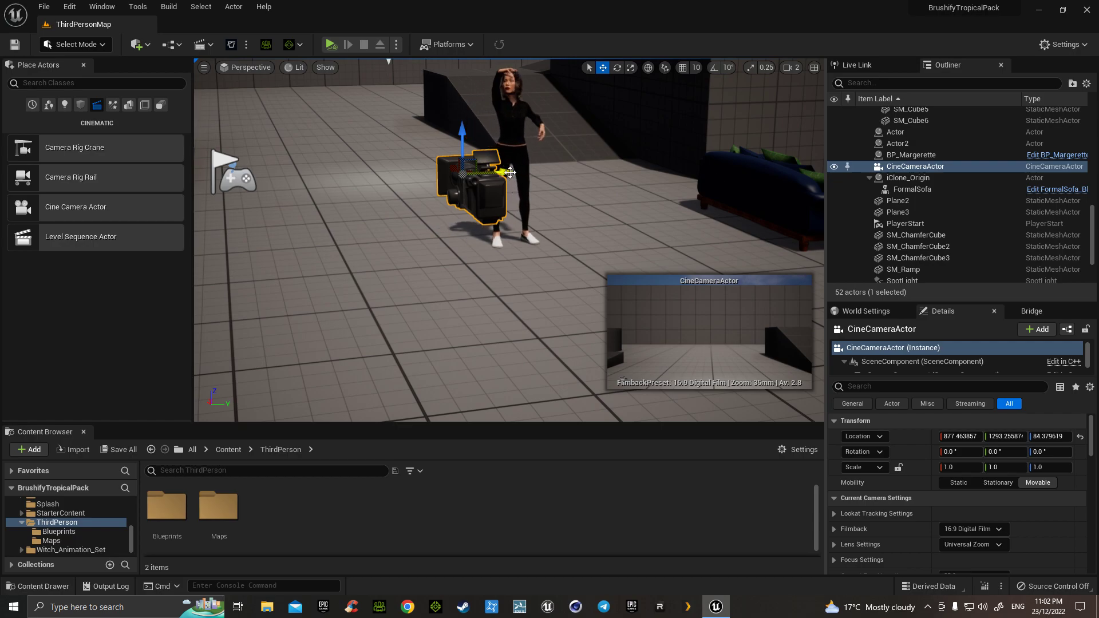
{"action": "left_click_drag", "start_coordinate": [511, 172], "coordinate": [594, 170]}
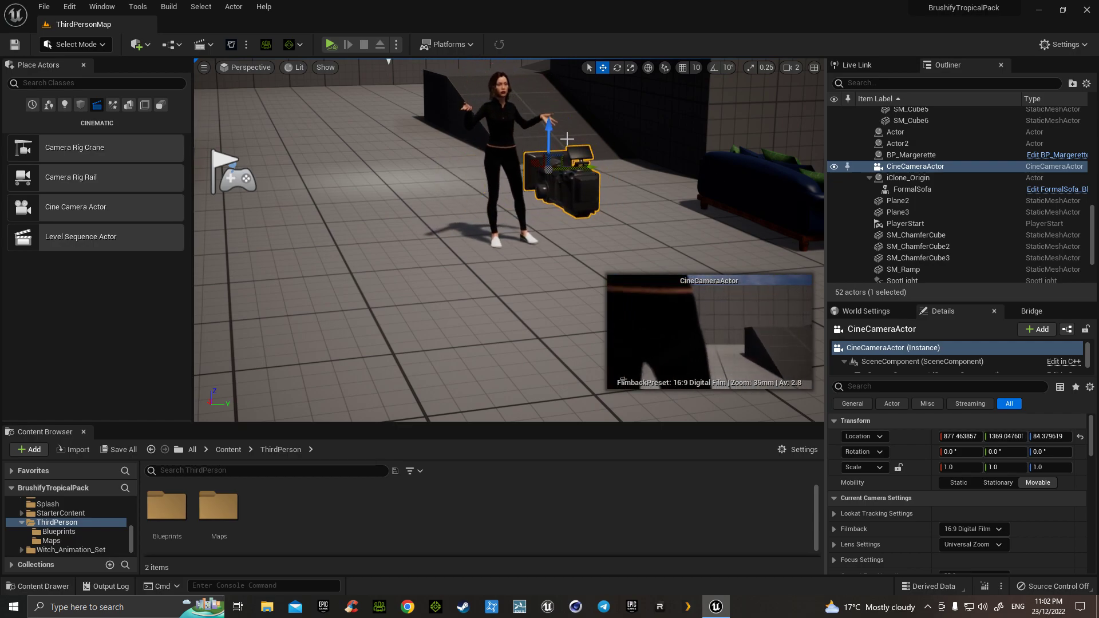
{"action": "left_click_drag", "start_coordinate": [551, 61], "coordinate": [550, 58]}
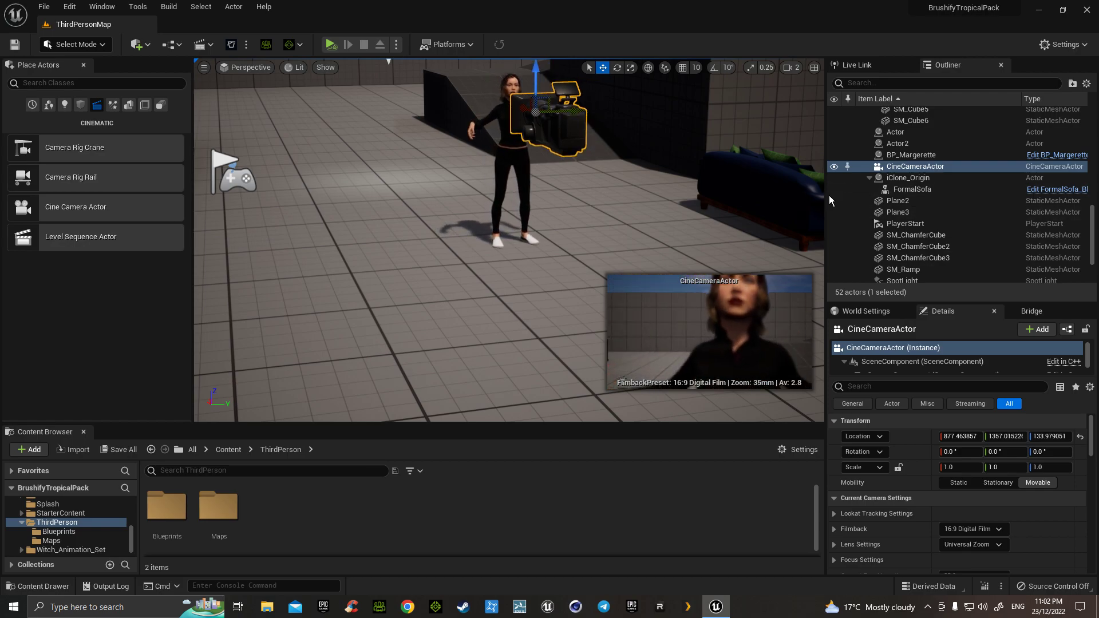
Pilot the CineCameraActor close in front of the woman, then eject from piloting
{"action": "right_click", "coordinate": [892, 167]}
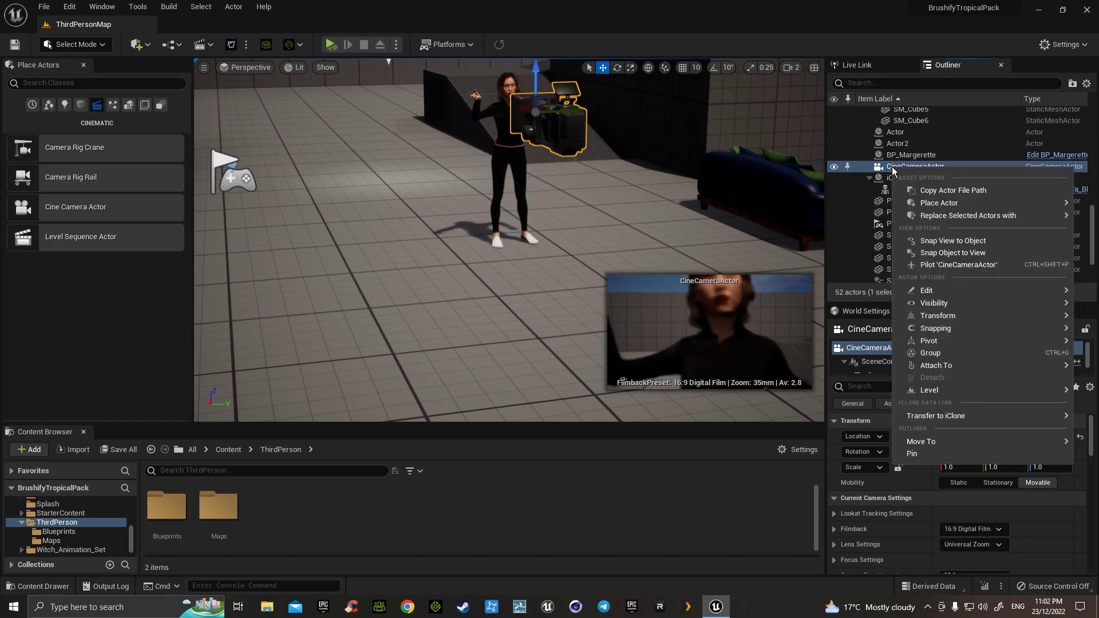
{"action": "left_click", "coordinate": [930, 266]}
{"action": "key", "text": "s"}
{"action": "mouse_move", "coordinate": [699, 310]}
{"action": "right_mouse_down"}
{"action": "mouse_move", "coordinate": [692, 351]}
{"action": "mouse_move", "coordinate": [681, 320]}
{"action": "mouse_move", "coordinate": [702, 325]}
{"action": "mouse_move", "coordinate": [696, 309]}
{"action": "right_mouse_up"}
{"action": "key", "text": "w"}
{"action": "key", "text": "s"}
{"action": "key", "text": "w"}
{"action": "key", "text": "s"}
{"action": "key", "text": "a"}
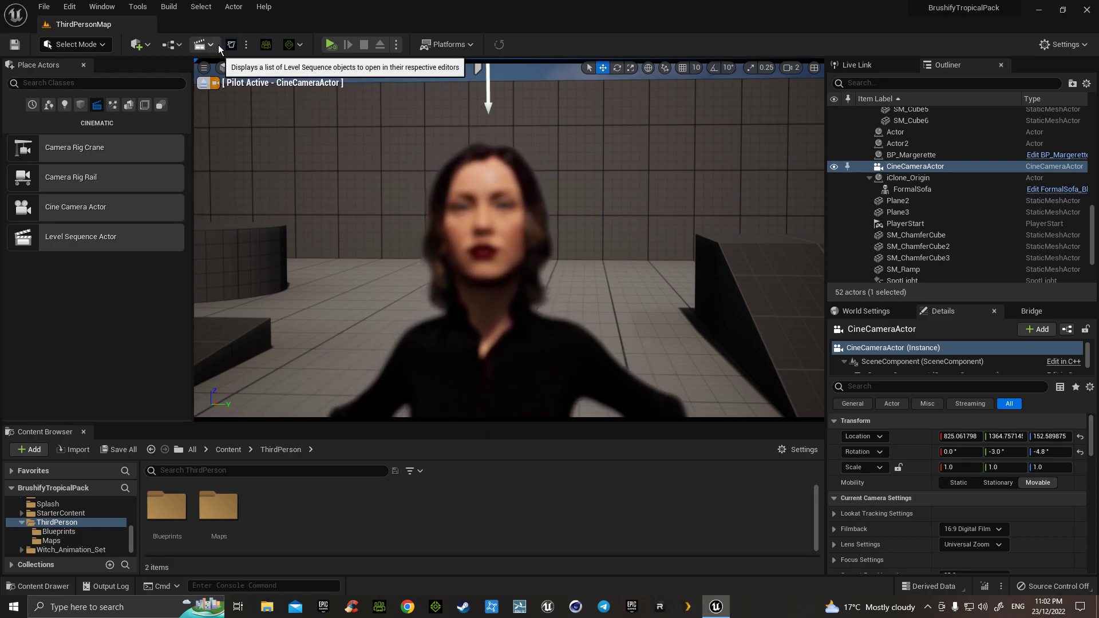
{"action": "left_click", "coordinate": [203, 85]}
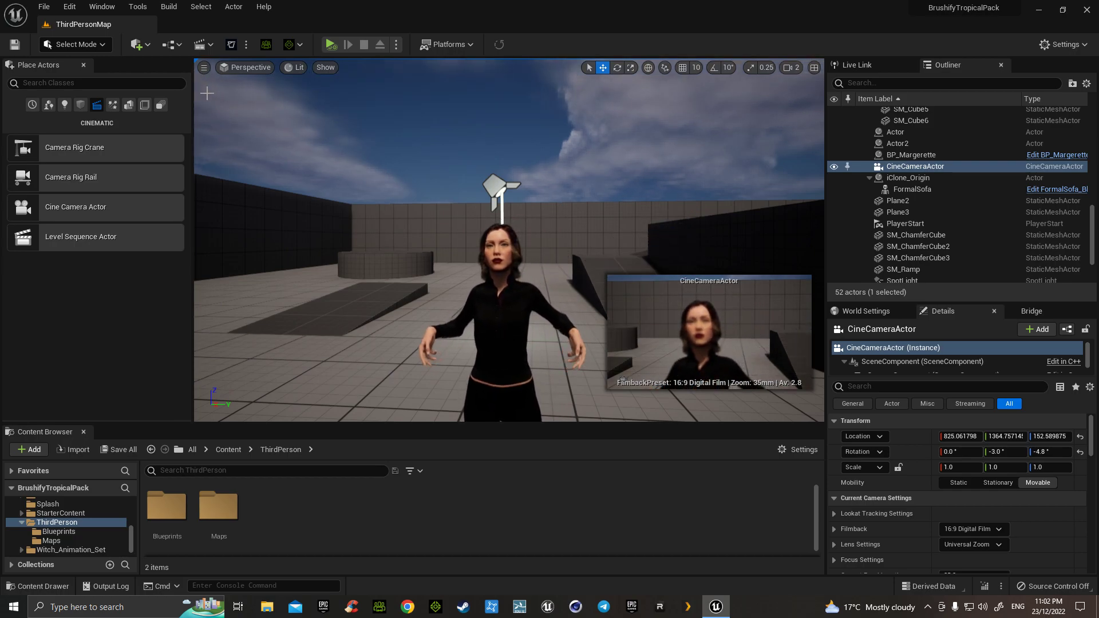
Add a new level sequence saved as NewLevelSequence1, replacing the existing asset
{"action": "left_click", "coordinate": [200, 46]}
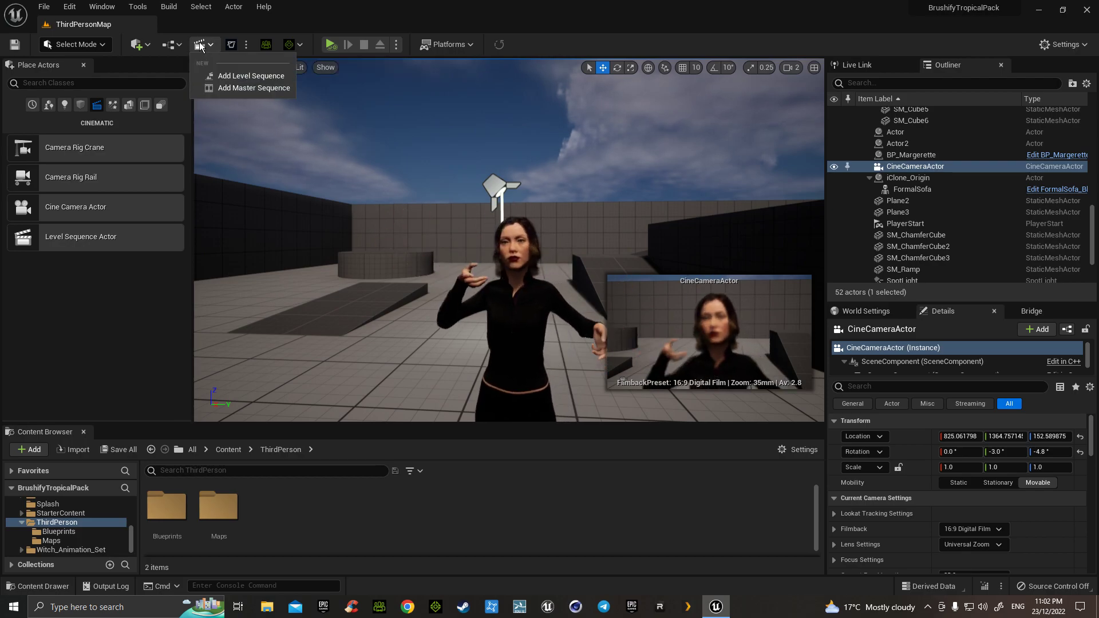
{"action": "left_click", "coordinate": [226, 74]}
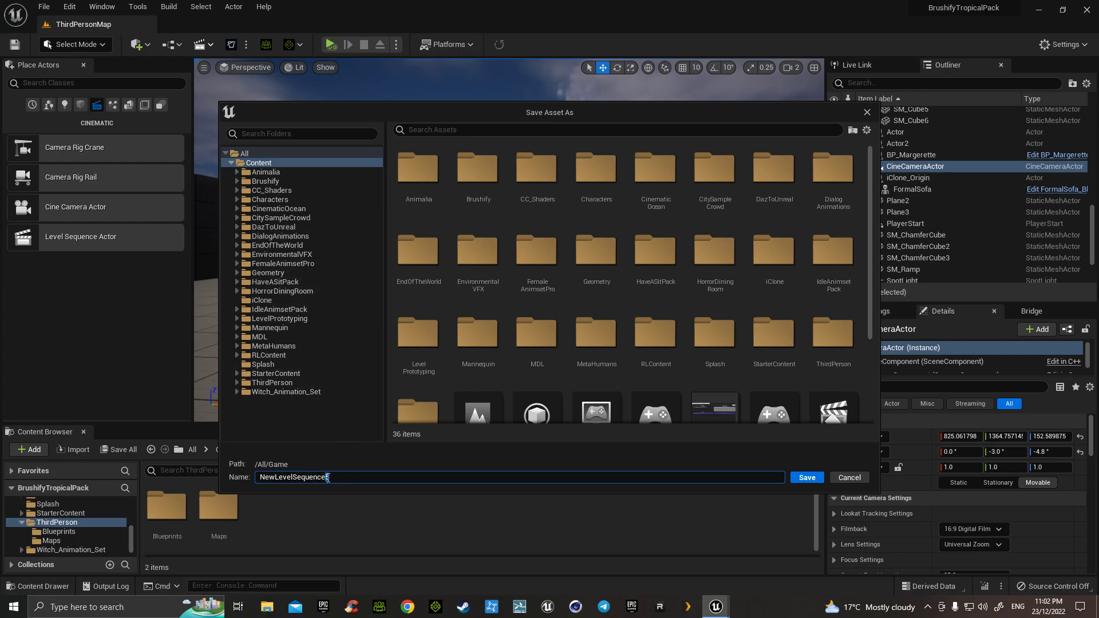
{"action": "left_click", "coordinate": [807, 478]}
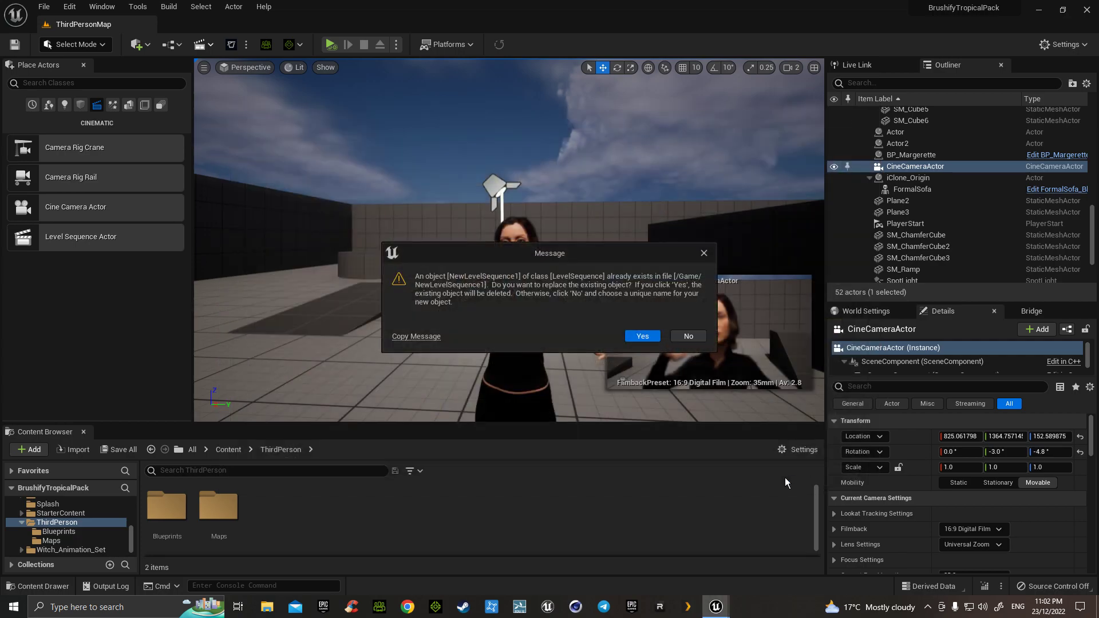
{"action": "left_click", "coordinate": [642, 337]}
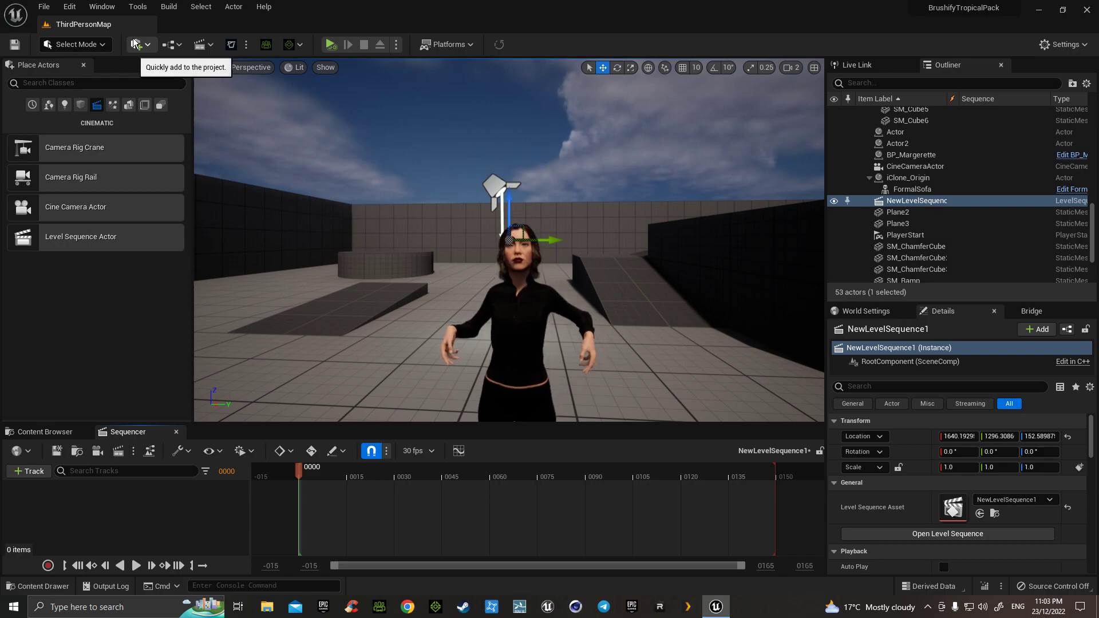
Open the Take Recorder from Window > Cinematics
{"action": "left_click", "coordinate": [146, 46]}
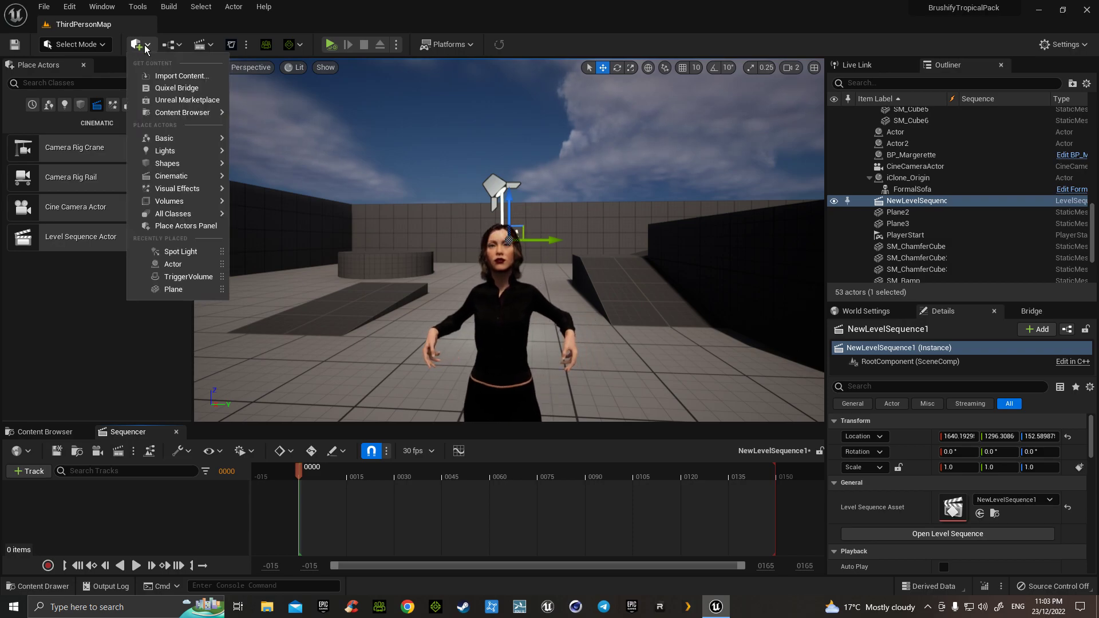
{"action": "left_click", "coordinate": [226, 26]}
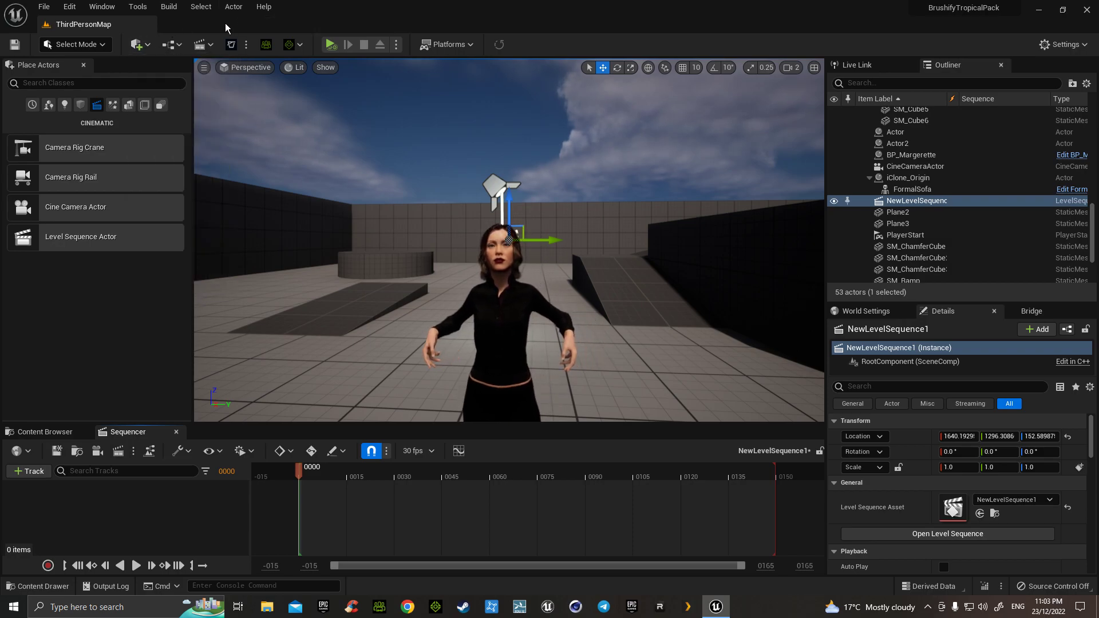
{"action": "left_click", "coordinate": [101, 9]}
{"action": "mouse_move", "coordinate": [146, 39]}
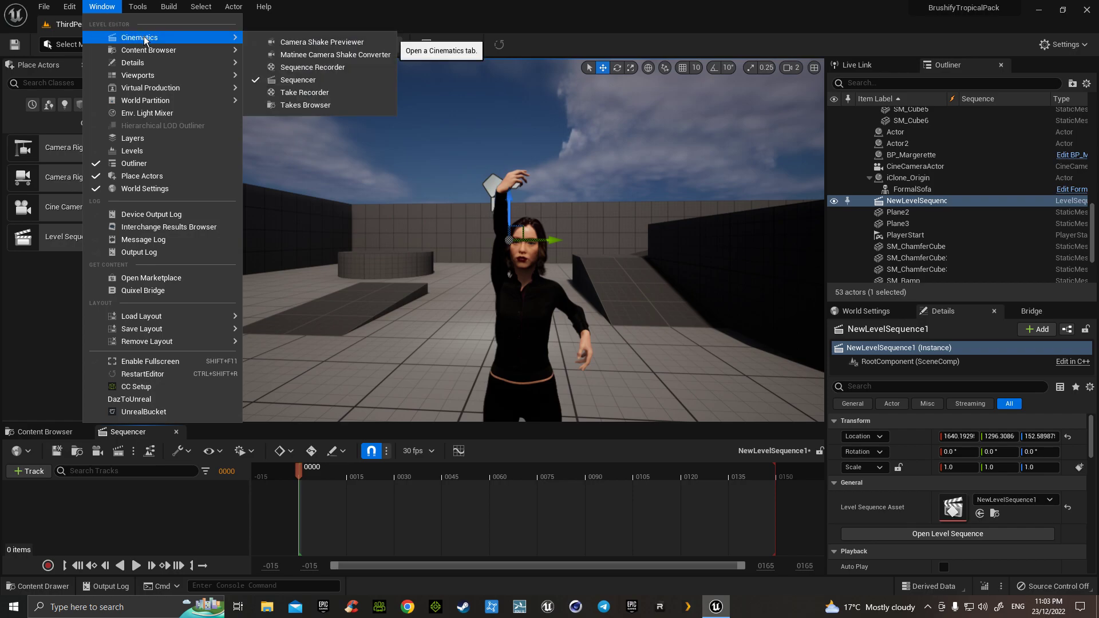
{"action": "left_click", "coordinate": [304, 94]}
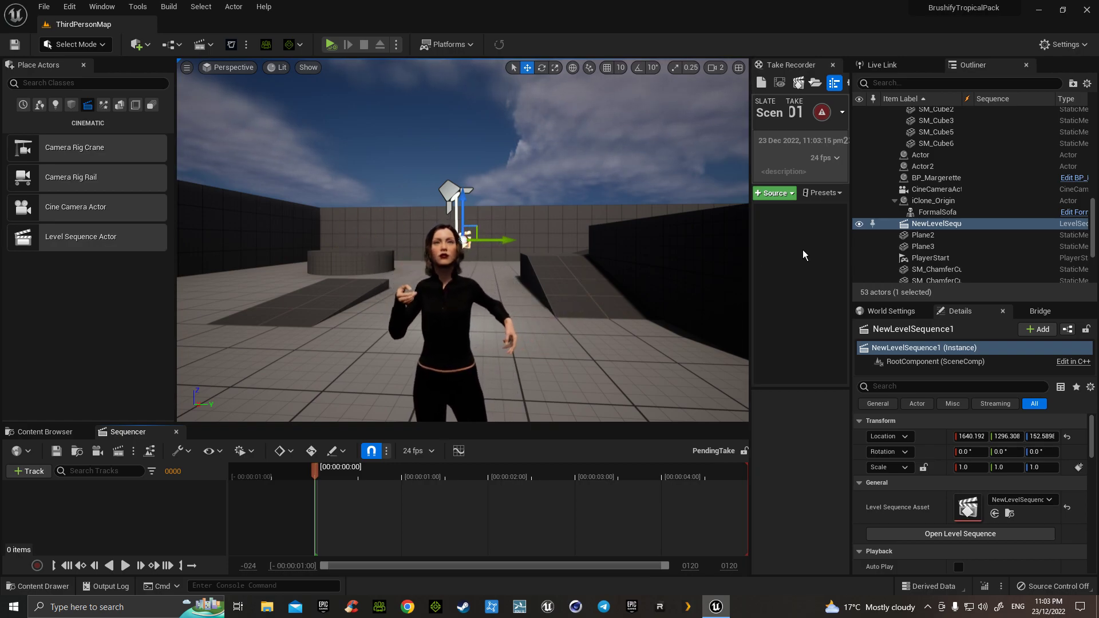
Add Camera Cuts as a recording source and drag the CineCameraActor toward Sequencer
{"action": "left_click", "coordinate": [777, 194]}
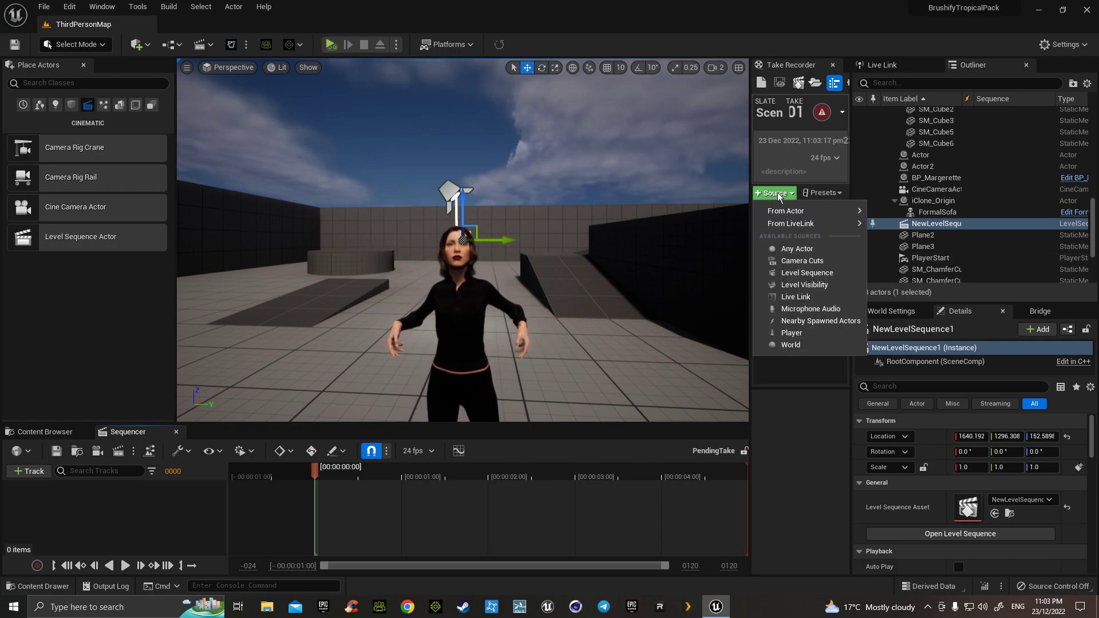
{"action": "left_click", "coordinate": [802, 261]}
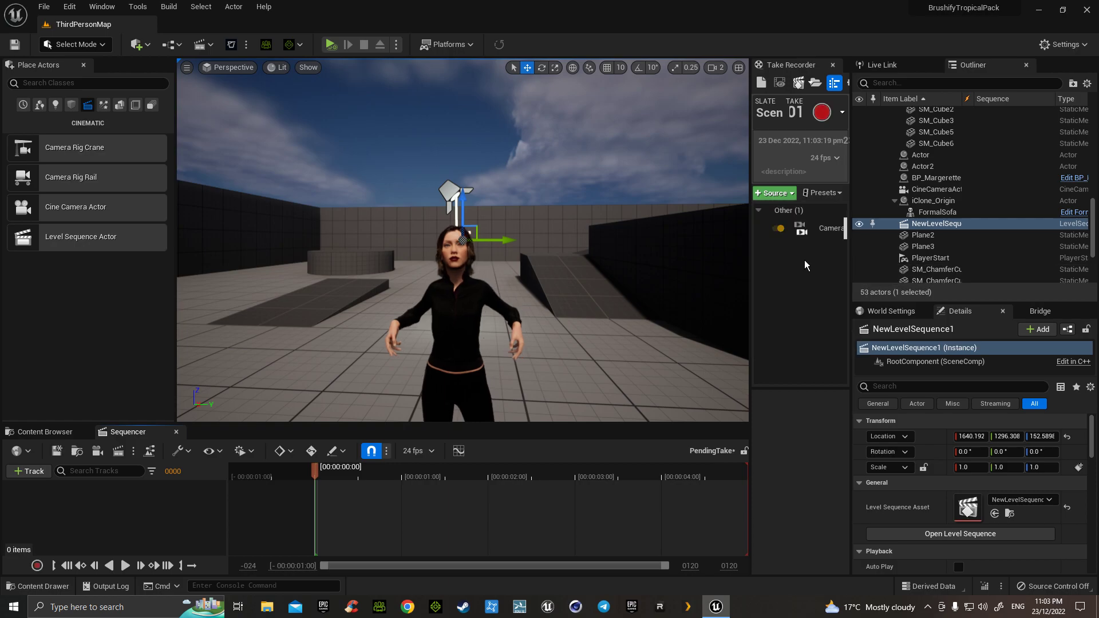
{"action": "left_click", "coordinate": [930, 190]}
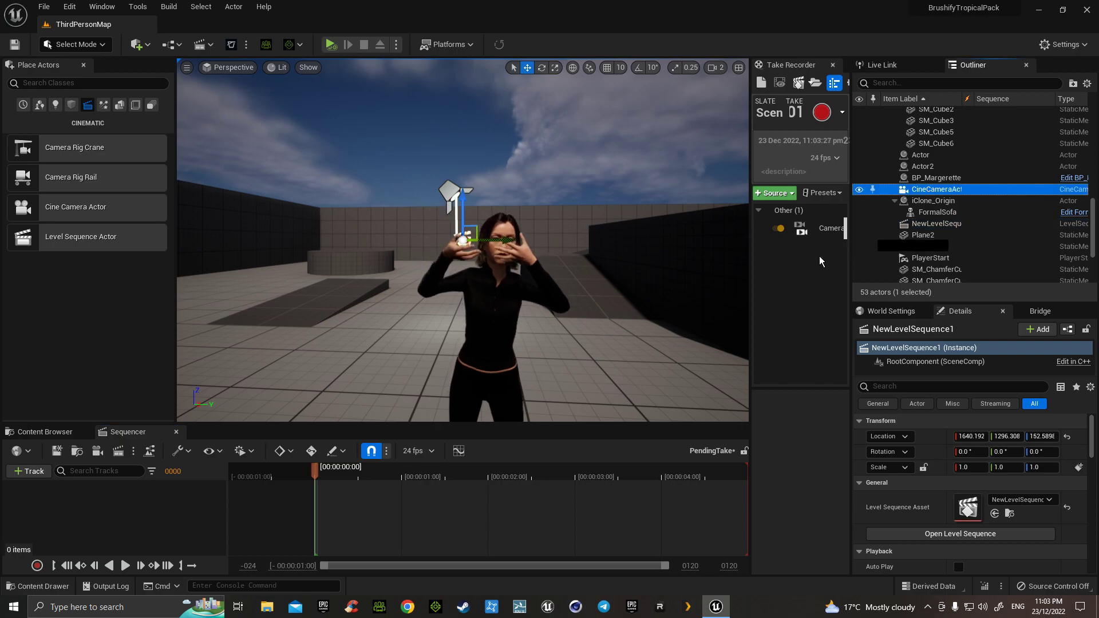
{"action": "left_click_drag", "start_coordinate": [929, 189], "coordinate": [177, 480]}
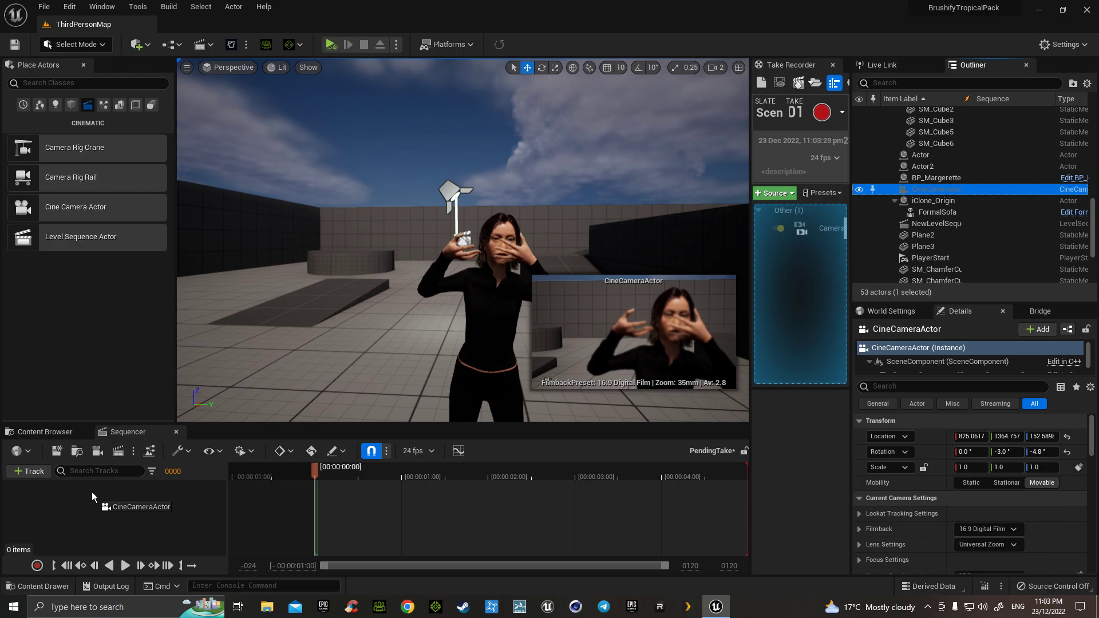
Add the CineCameraActor track, set end frame 250, and stretch camera and Camera Cuts sections to it
{"action": "left_click_drag", "start_coordinate": [92, 493], "coordinate": [91, 492]}
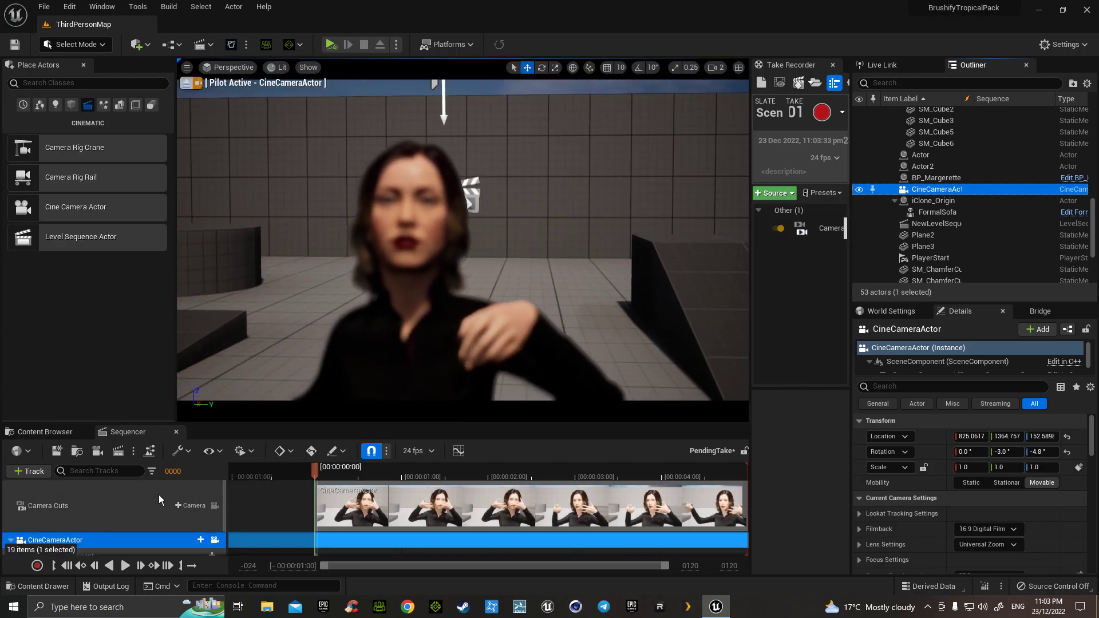
{"action": "left_click", "coordinate": [178, 472]}
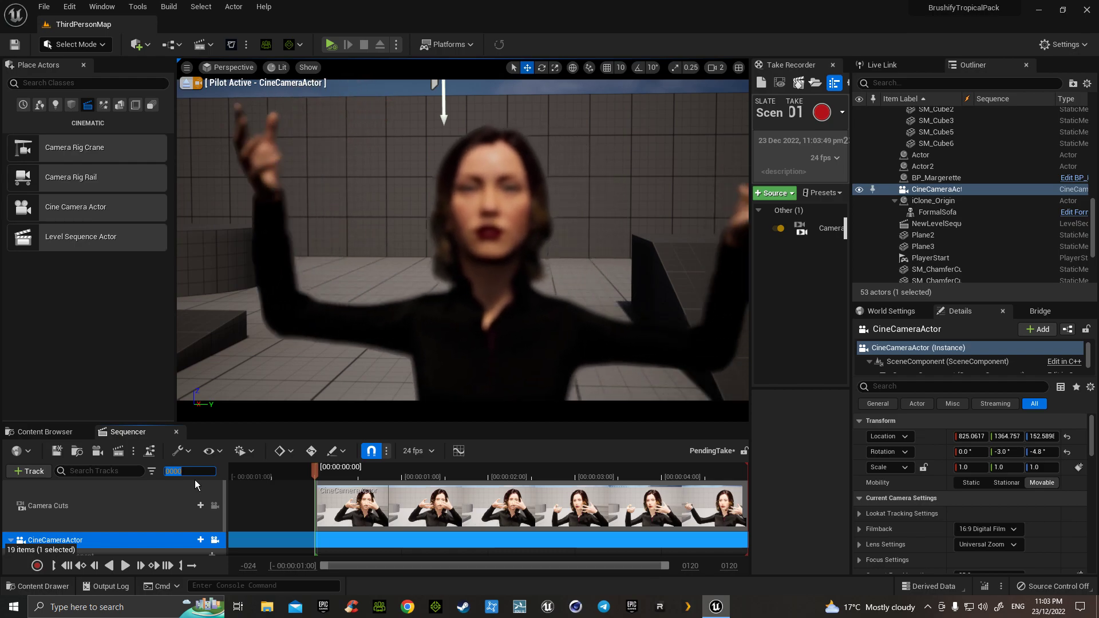
{"action": "type", "text": "25"}
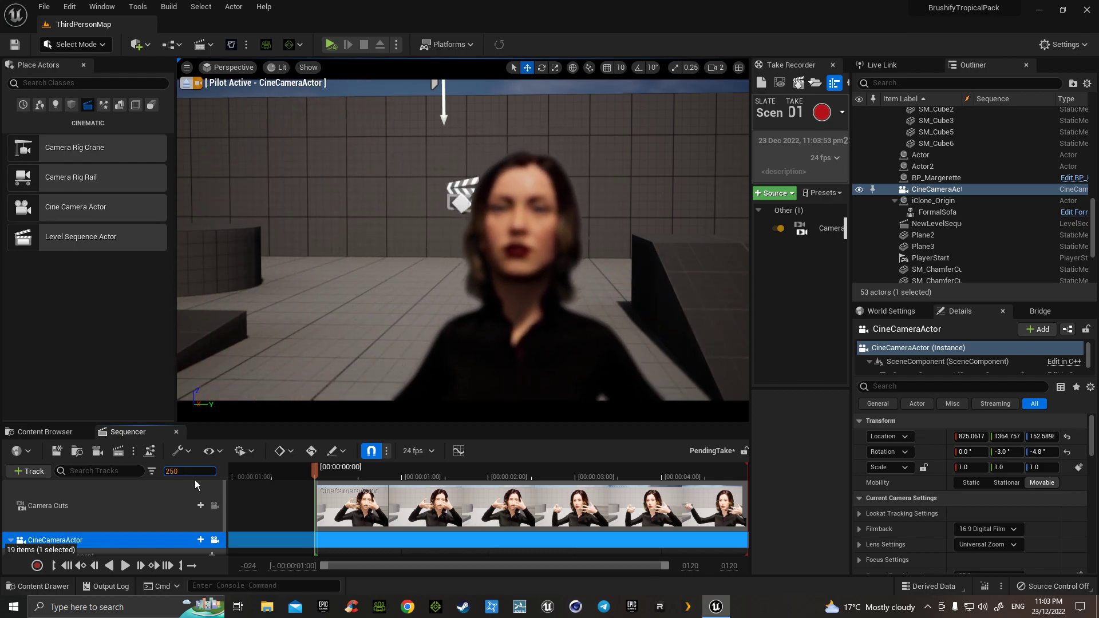
{"action": "type", "text": "0"}
{"action": "key", "text": "Return"}
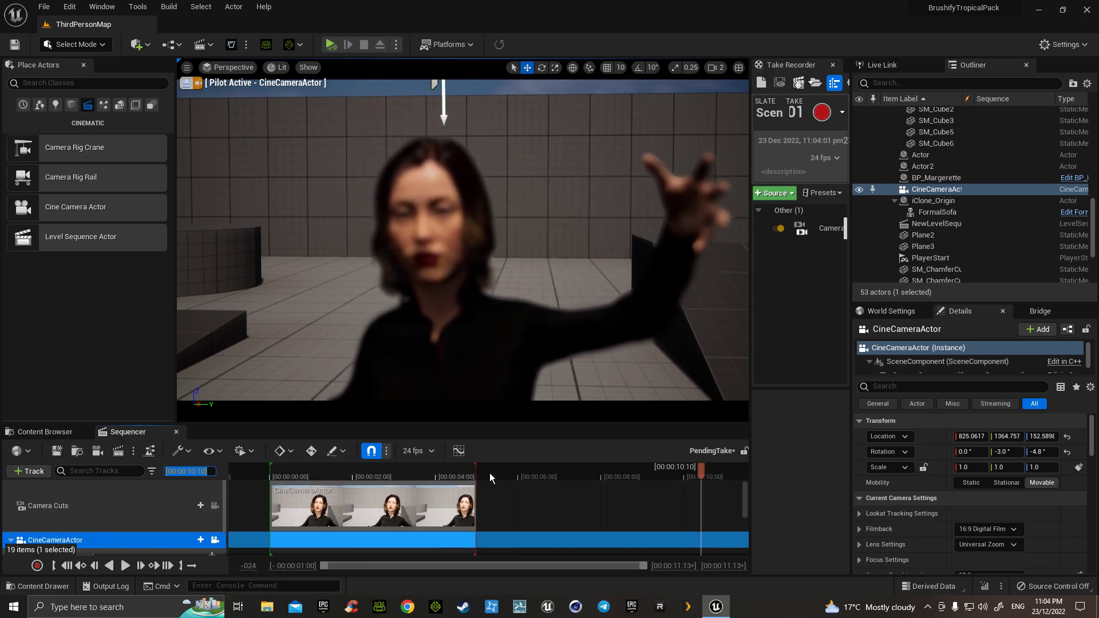
{"action": "left_click_drag", "start_coordinate": [472, 465], "coordinate": [704, 479]}
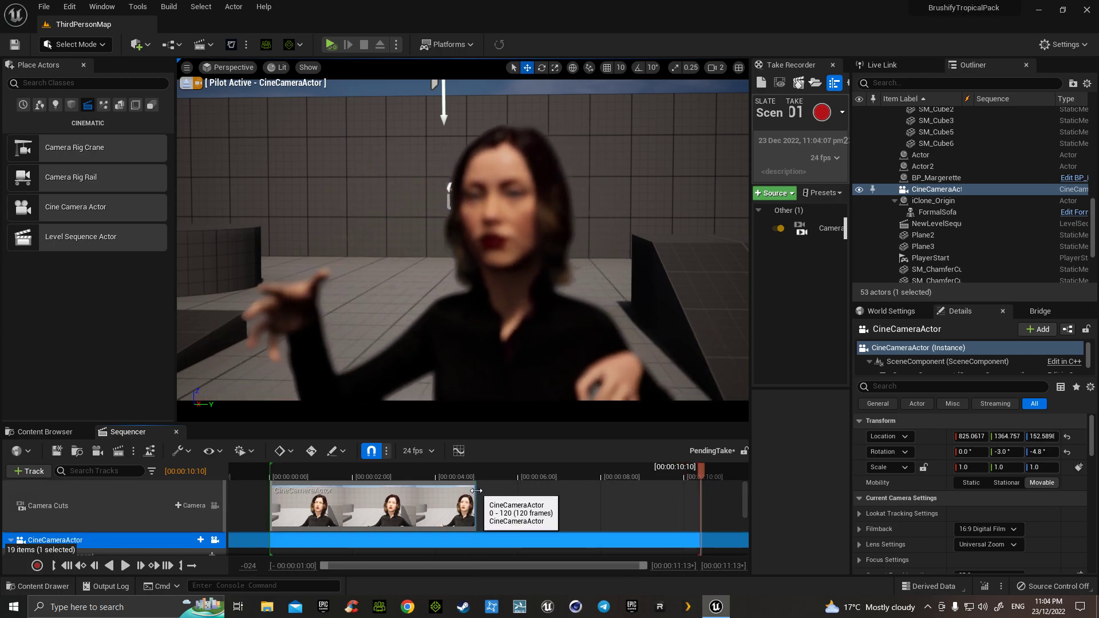
{"action": "left_click_drag", "start_coordinate": [476, 491], "coordinate": [711, 499]}
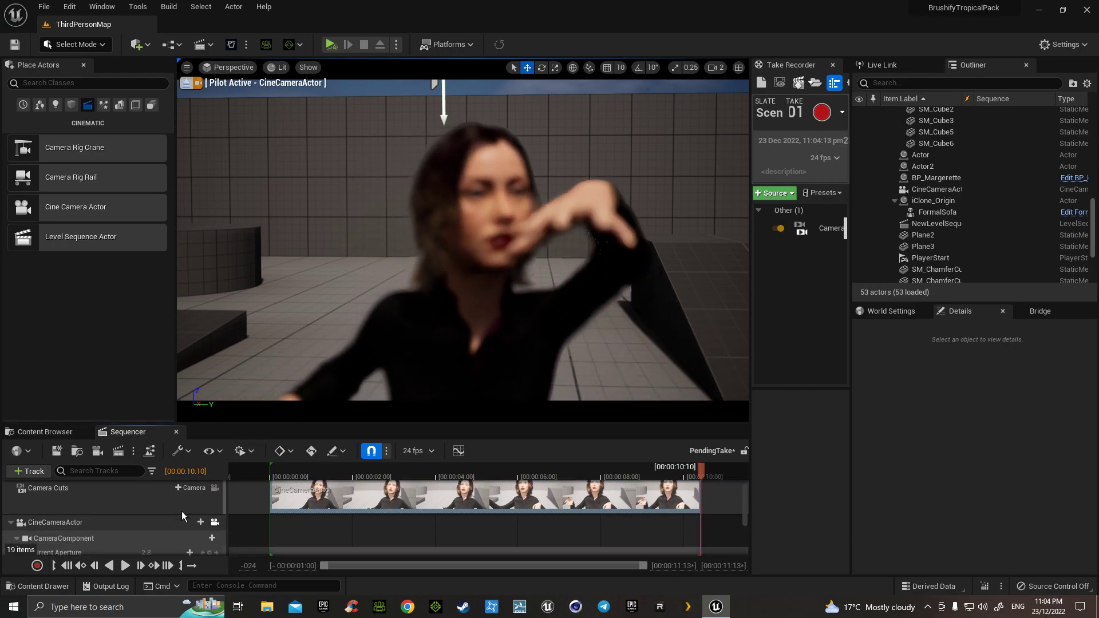
Set the CameraComponent's Manual Focus Distance to about 140.45 so the woman's face is sharp
{"action": "scroll", "coordinate": [181, 511], "scroll_direction": "down", "scroll_amount": 3}
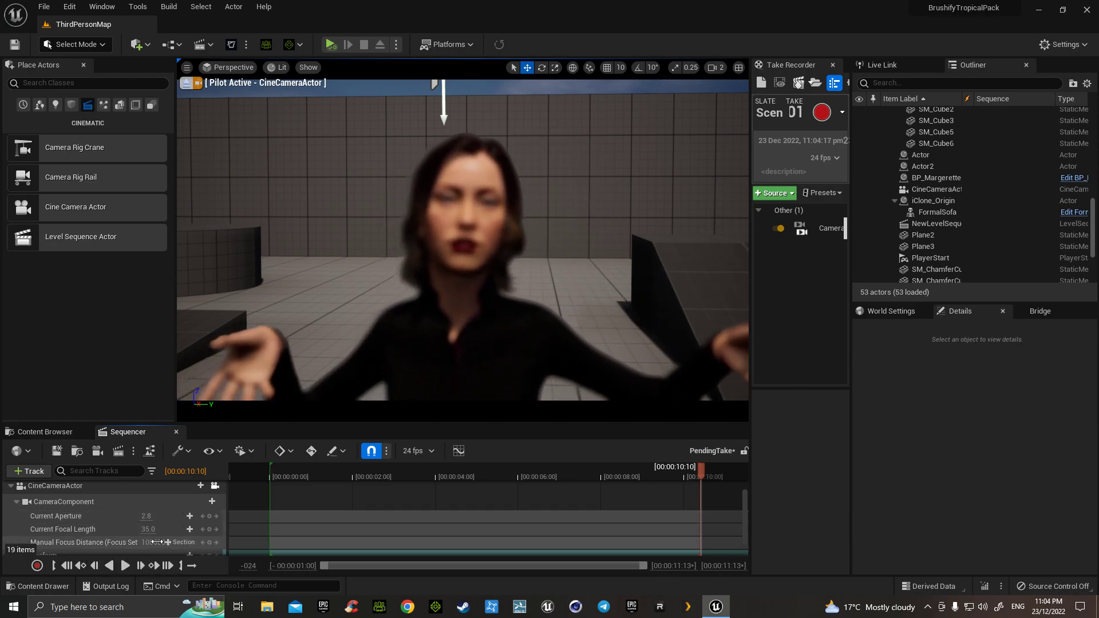
{"action": "left_click", "coordinate": [149, 541]}
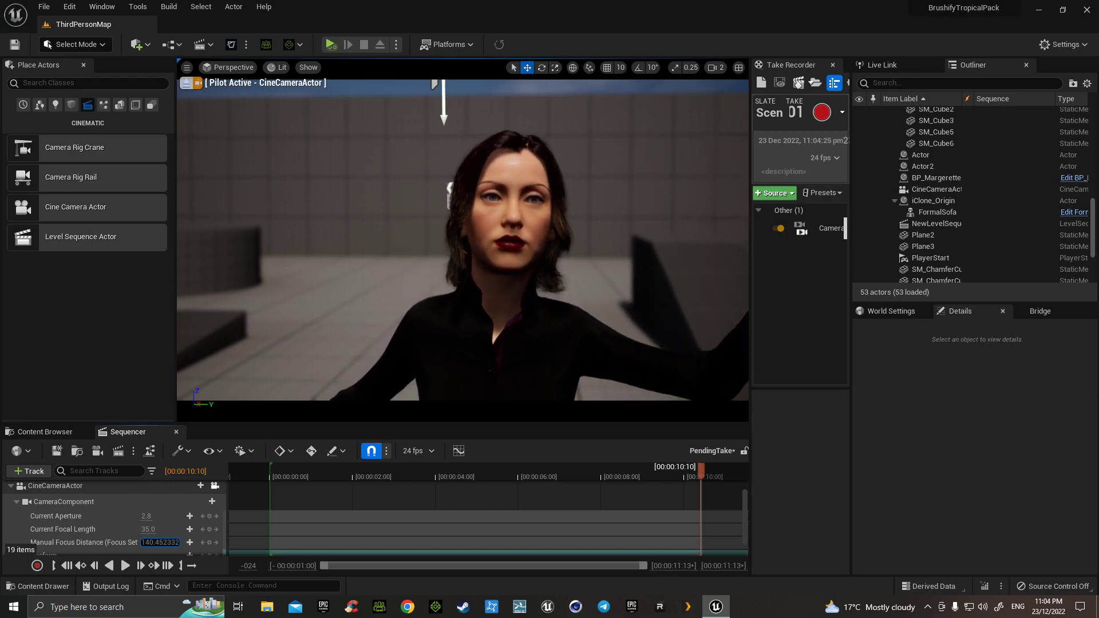
{"action": "left_click_drag", "start_coordinate": [155, 542], "coordinate": [155, 542]}
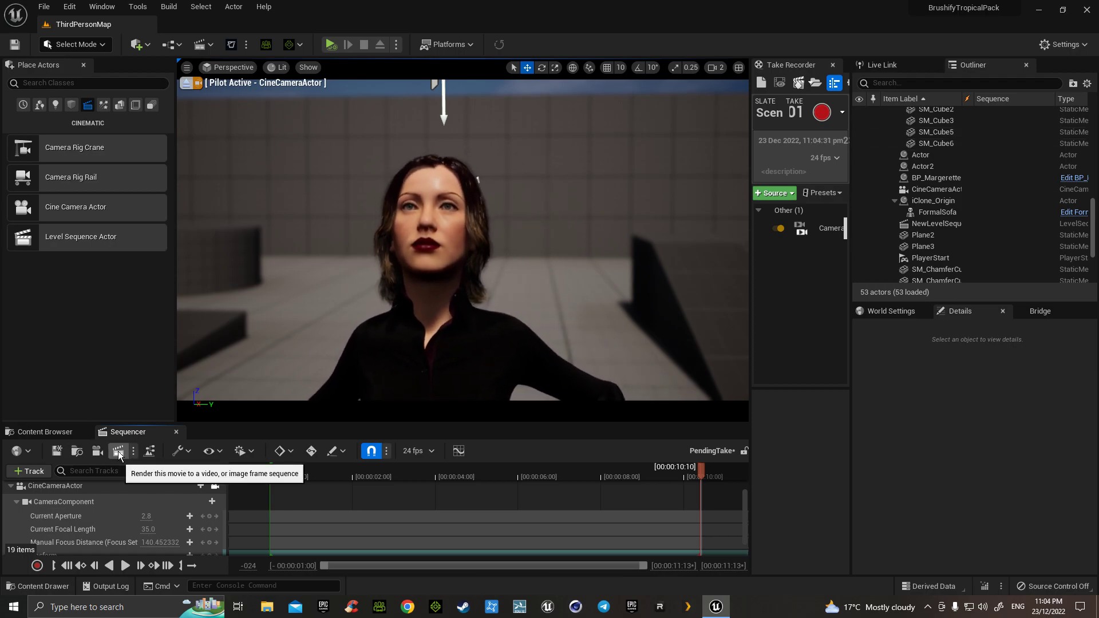
Capture the sequence as a 1280x720, 60 fps AVI movie, saving the unsaved assets
{"action": "left_click", "coordinate": [118, 452]}
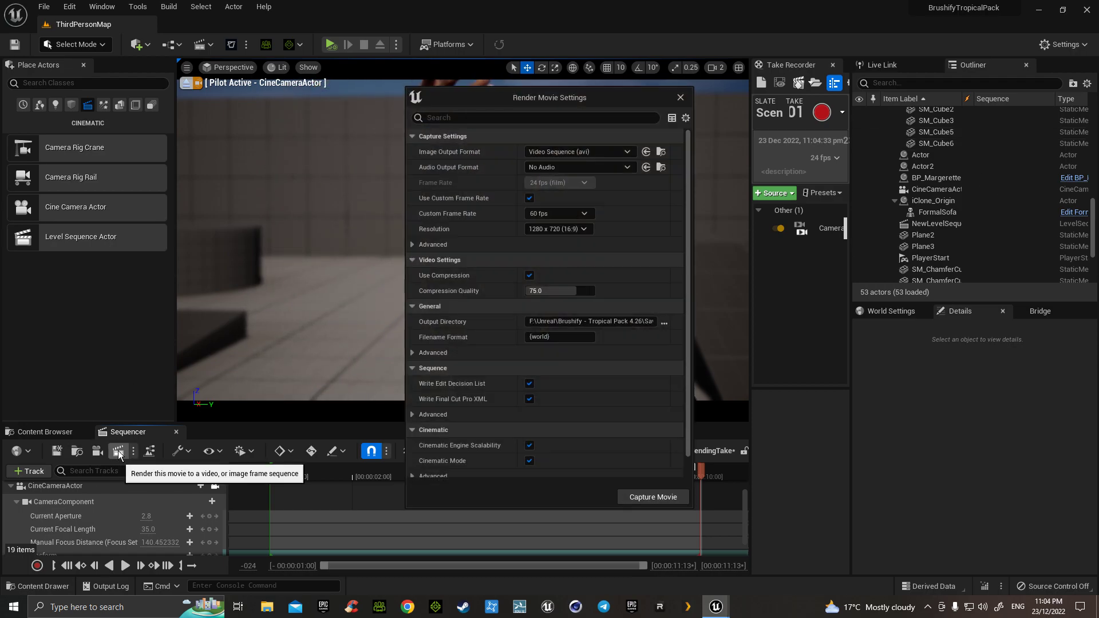
{"action": "left_click_drag", "start_coordinate": [558, 97], "coordinate": [928, 87]}
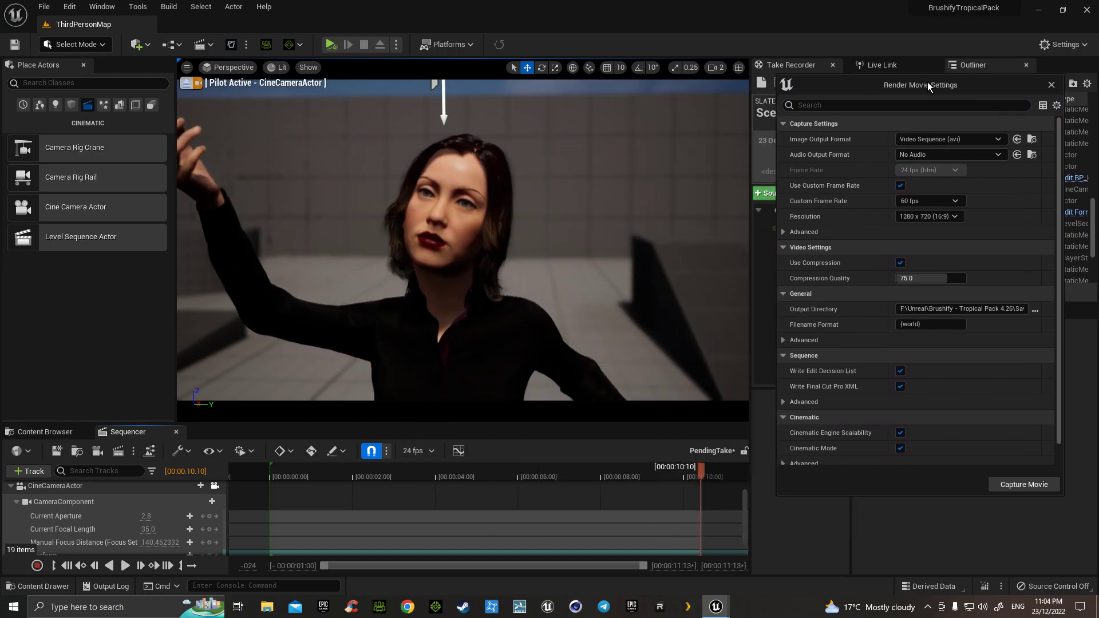
{"action": "left_click", "coordinate": [1032, 485]}
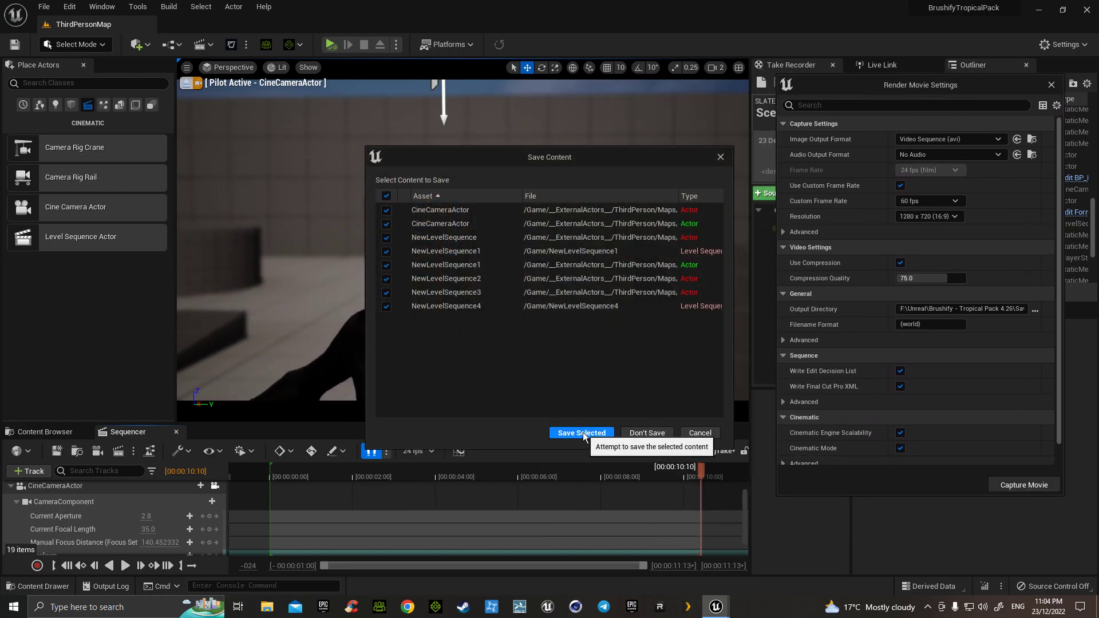
{"action": "left_click", "coordinate": [582, 433]}
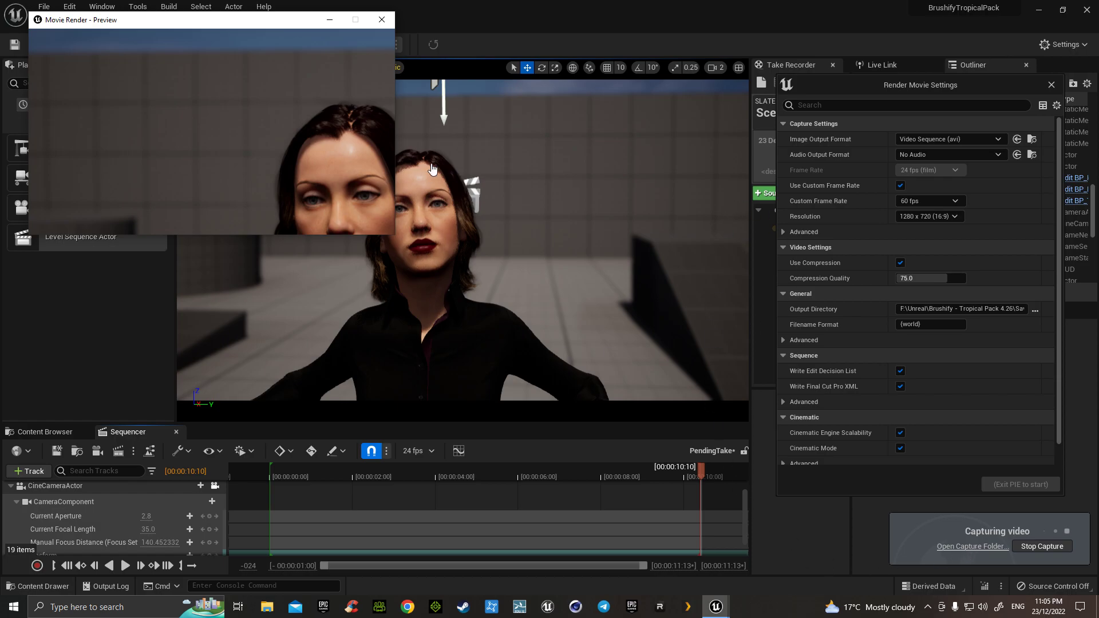
Send the Movie Render Preview window behind the editor while the capture runs
{"action": "left_click", "coordinate": [496, 282]}
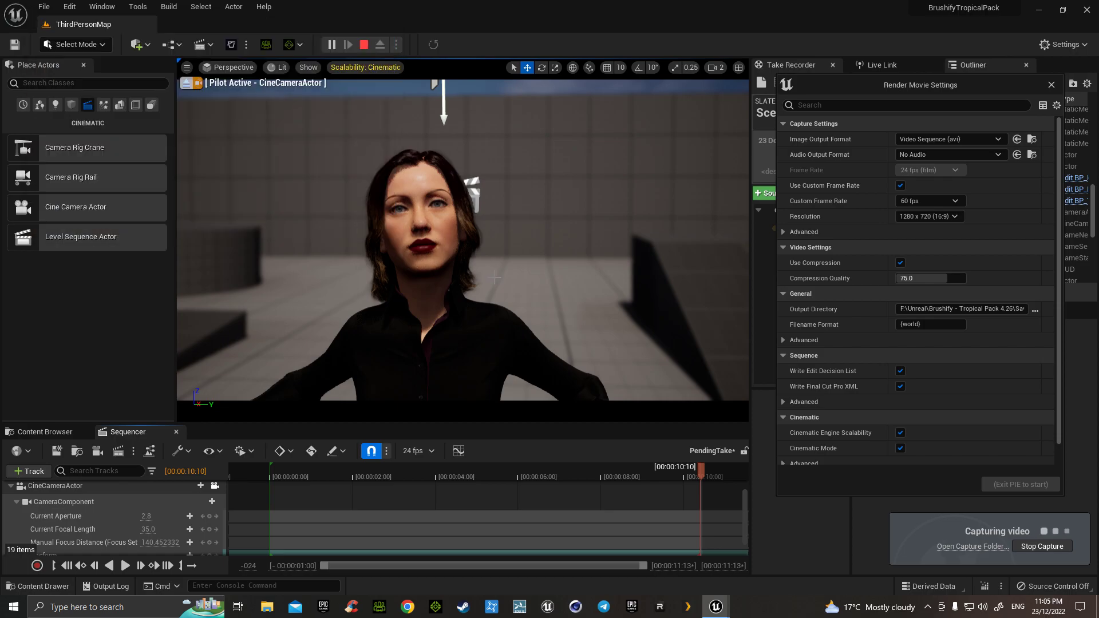
Open the Saved\VideoCaptures folder in File Explorer, move it left, and return to Unreal
{"action": "left_click", "coordinate": [977, 548]}
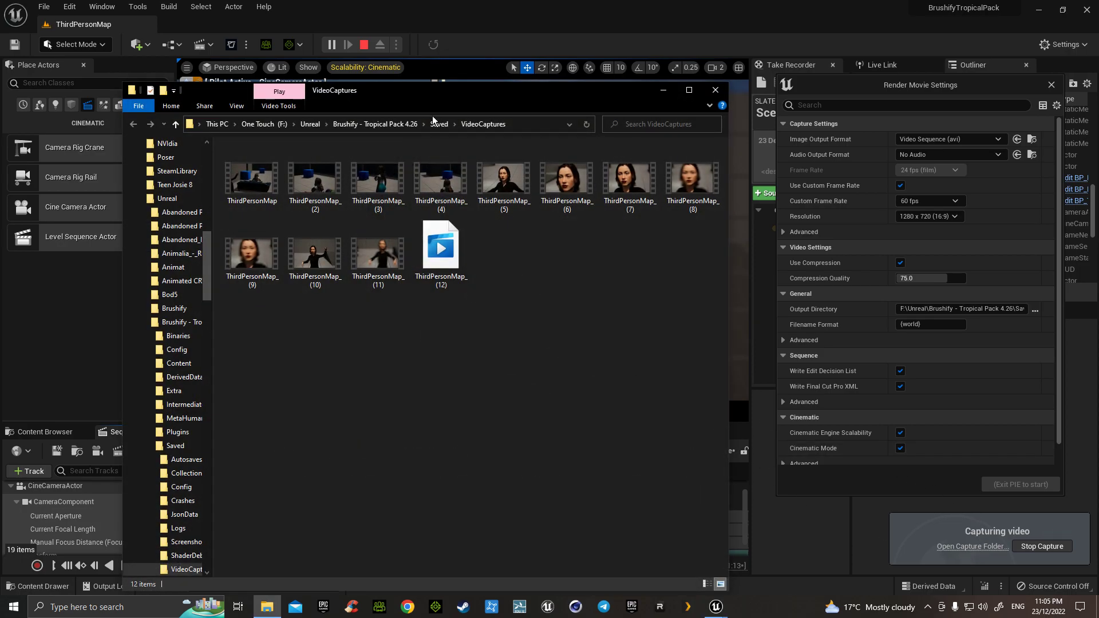
{"action": "left_click_drag", "start_coordinate": [438, 100], "coordinate": [310, 112]}
{"action": "key", "text": "alt+Tab"}
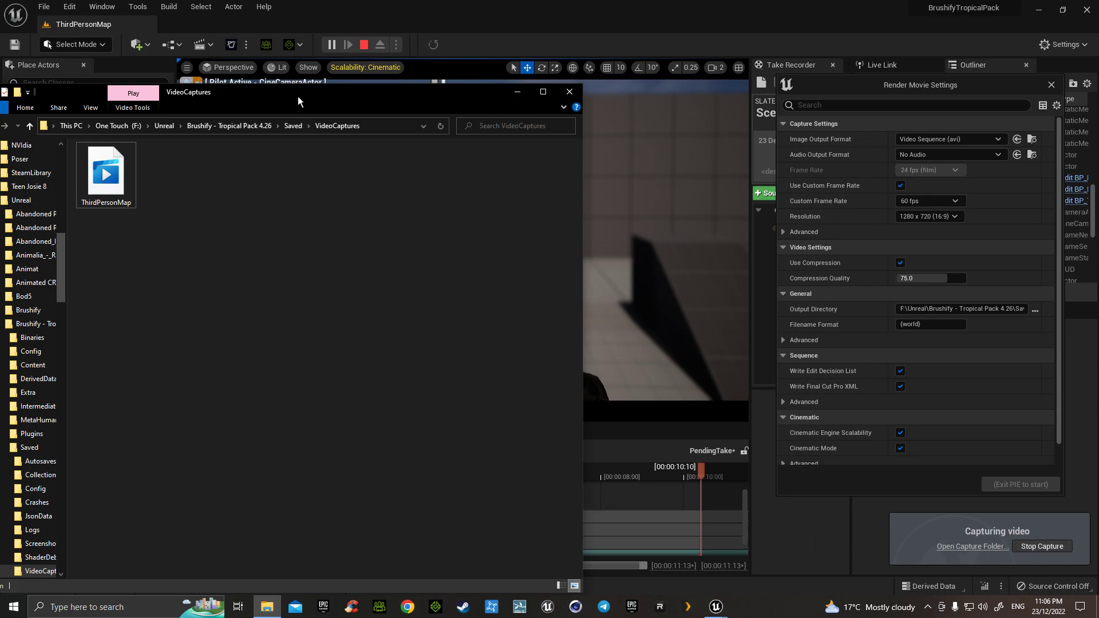
Return to Unreal and open the VideoCaptures folder from the Capture Finished notification
{"action": "key", "text": "alt+Tab"}
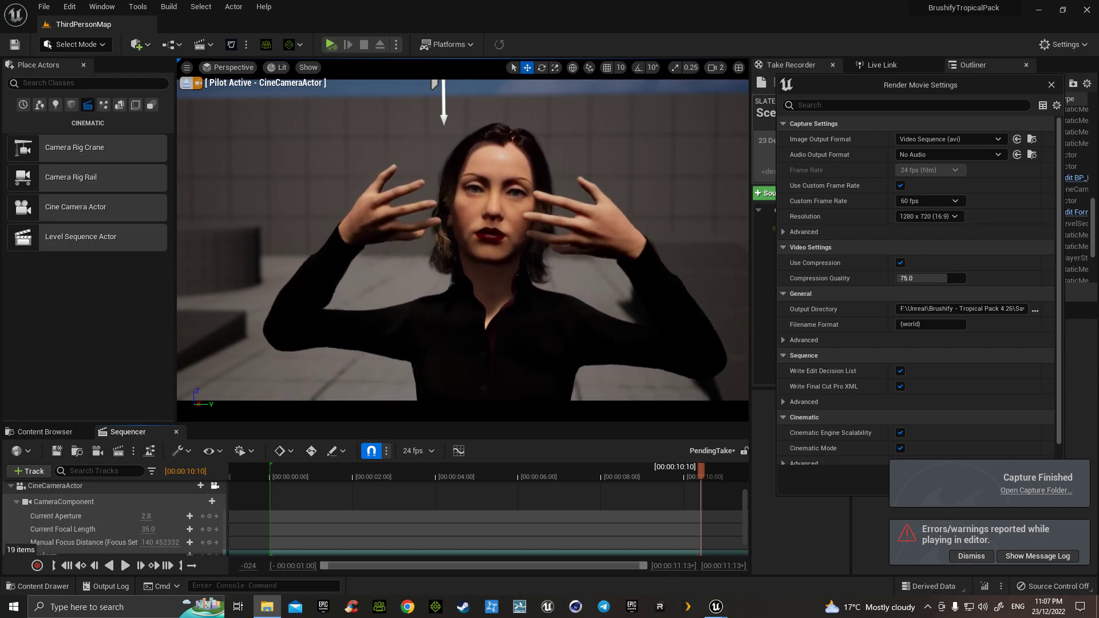
{"action": "left_click", "coordinate": [1036, 490]}
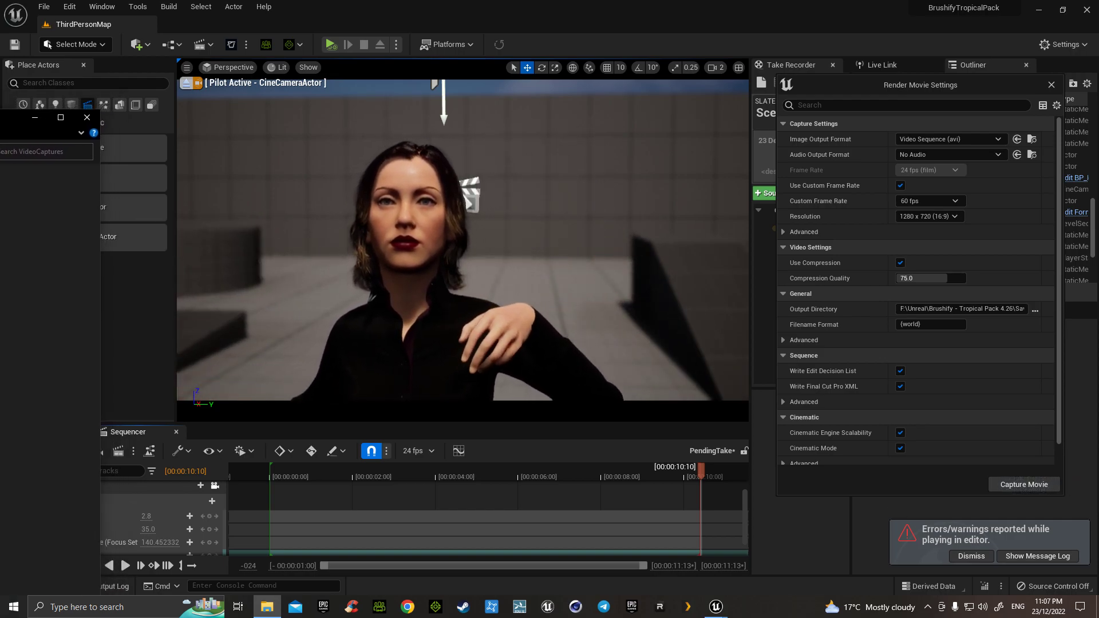
{"action": "left_click_drag", "start_coordinate": [11, 118], "coordinate": [377, 67]}
Play the rendered ThirdPersonMap video in Media Player through to the end, then close it
{"action": "double_click", "coordinate": [242, 158]}
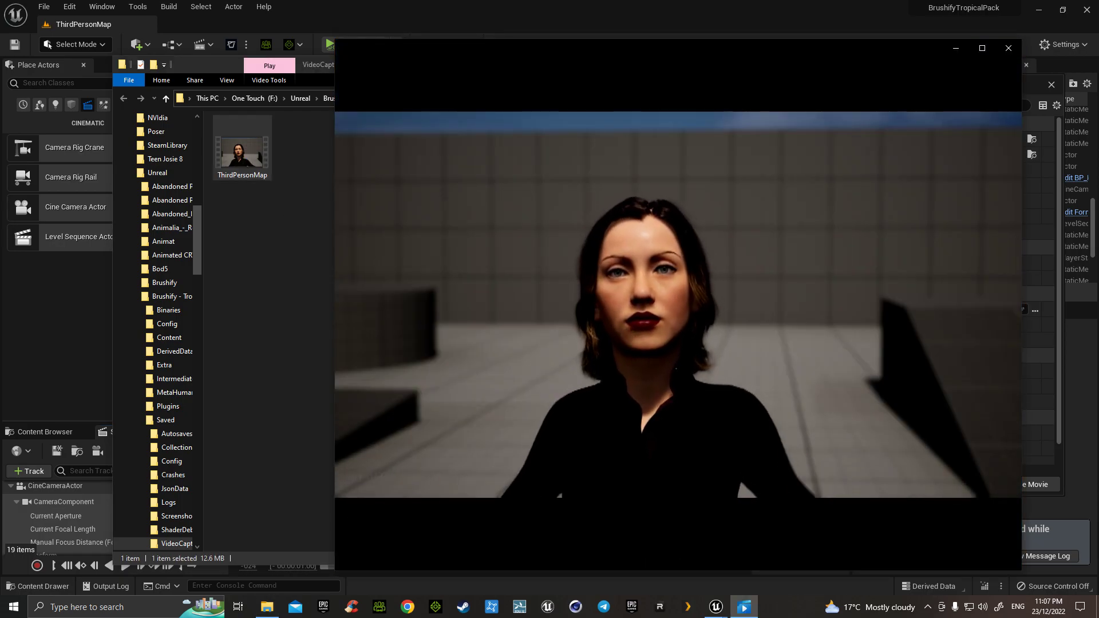
{"action": "mouse_move", "coordinate": [627, 327]}
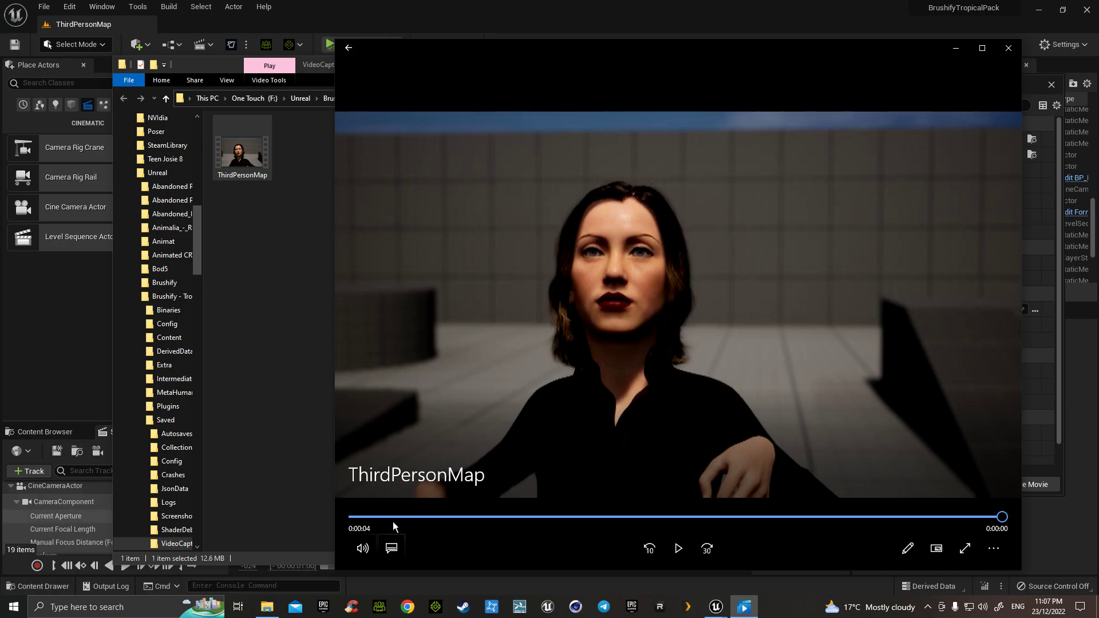
{"action": "left_click", "coordinate": [1009, 48]}
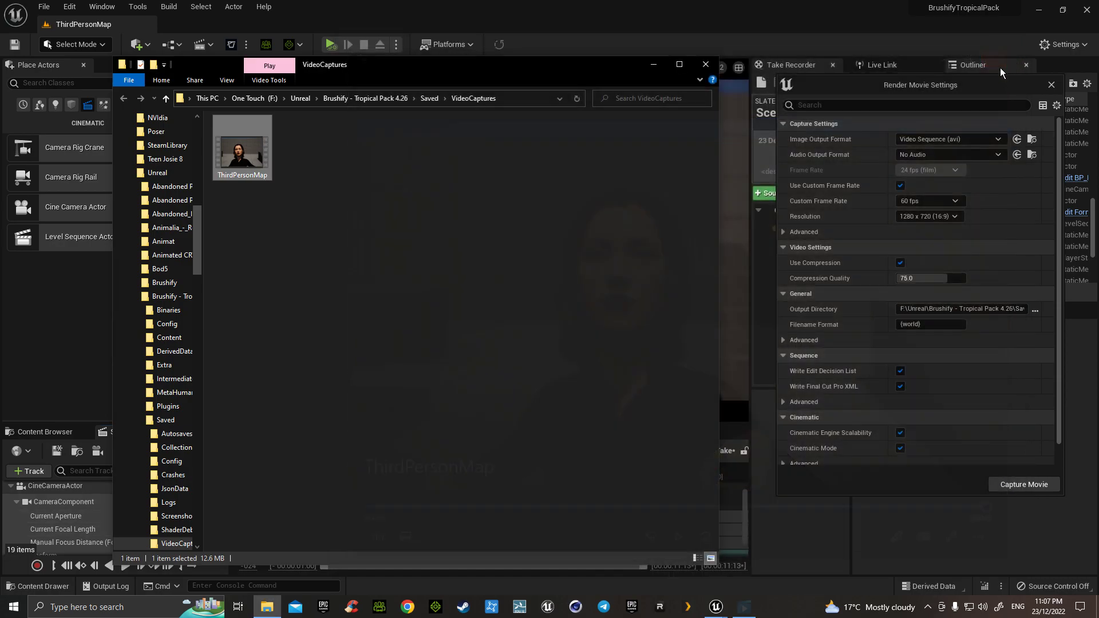
Close the VideoCaptures Explorer window to return to the Unreal editor
{"action": "left_click", "coordinate": [706, 64]}
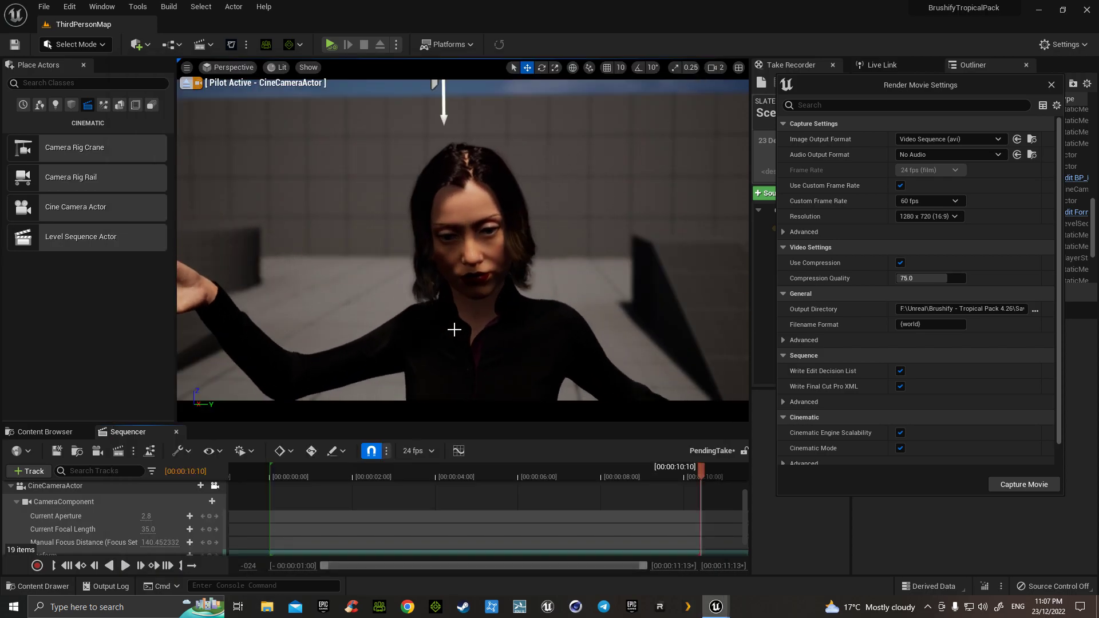